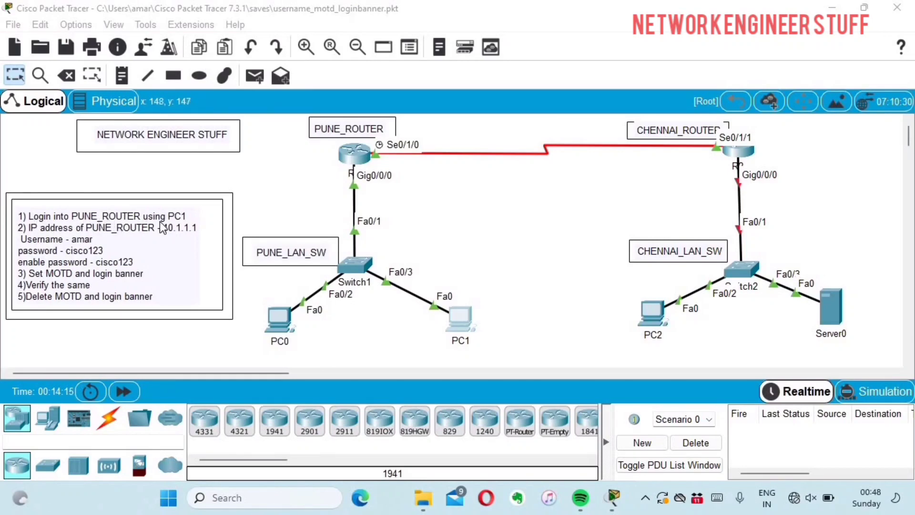
# Open PC1's Command Prompt and widen its window for a larger terminal.
pyautogui.click(452, 325)
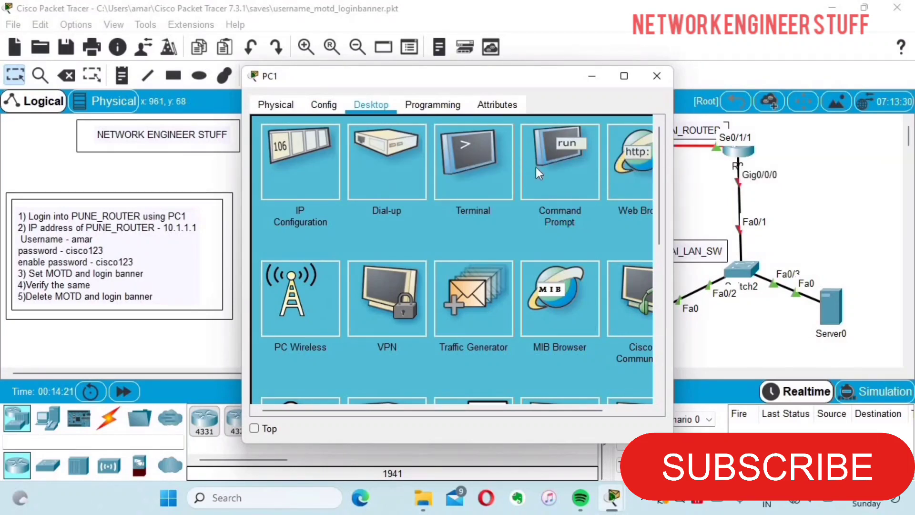
pyautogui.click(567, 182)
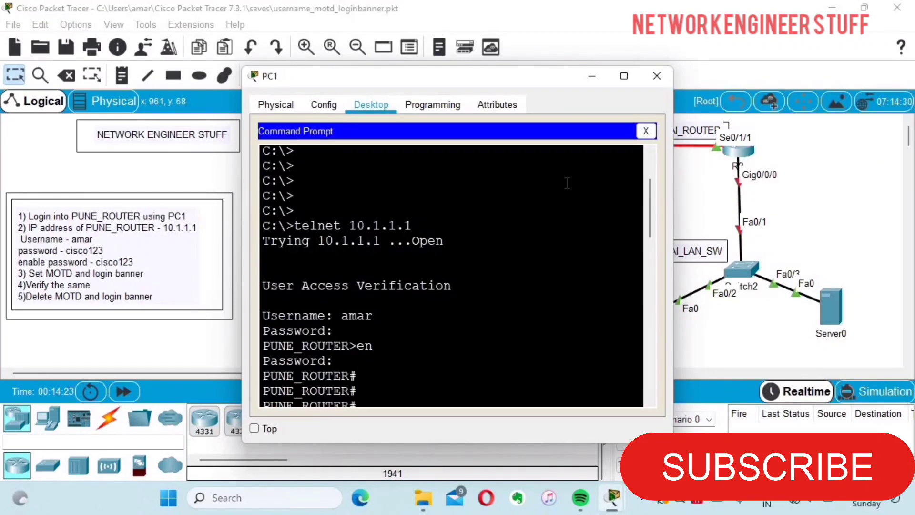
pyautogui.scroll(-10, 567, 182)
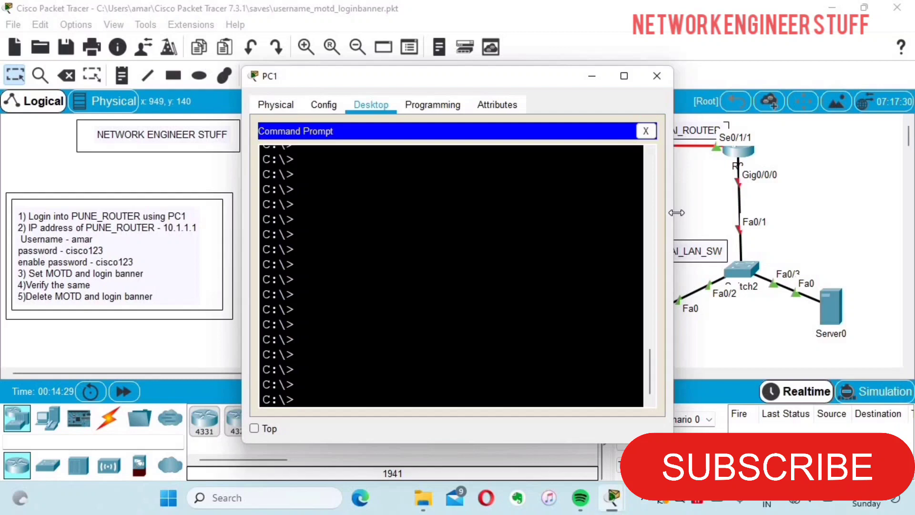
pyautogui.moveTo(676, 212); pyautogui.dragTo(897, 212)
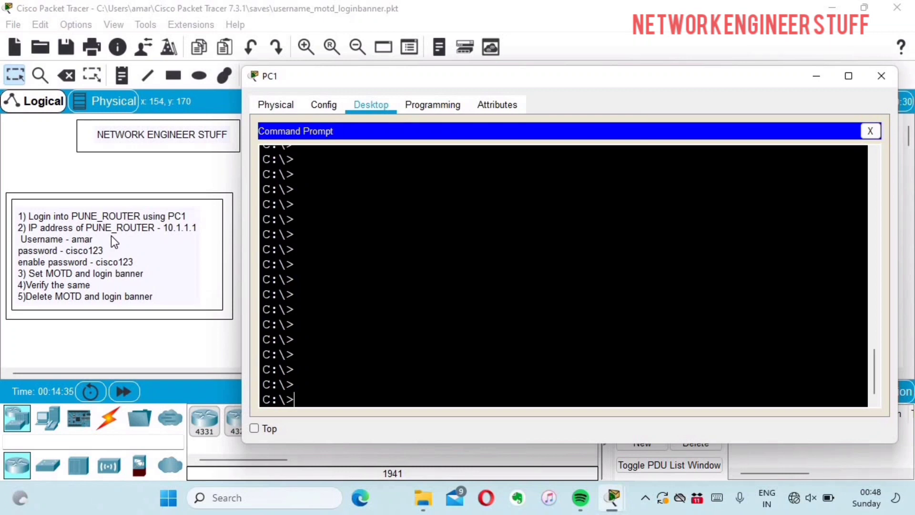
# Telnet from PC1 to 10.1.1.1 and log in with the router username and password.
pyautogui.write('telnet 10.1.')
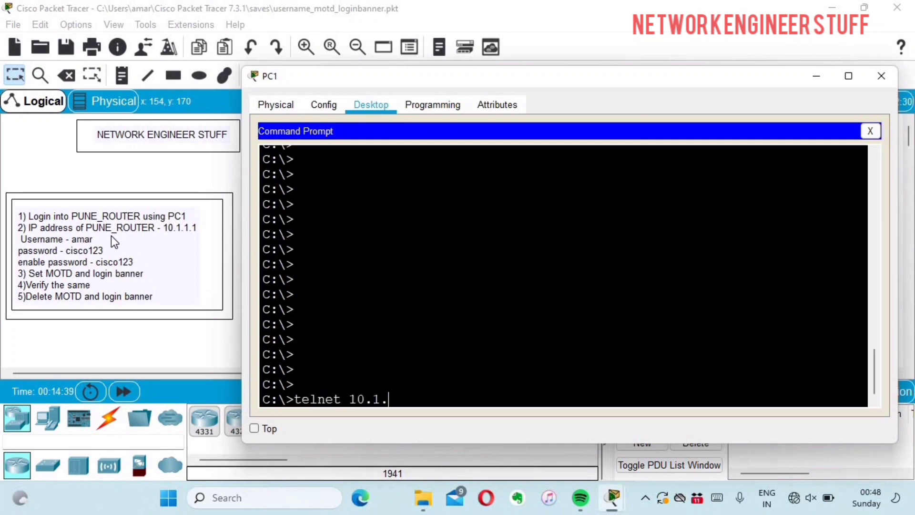
pyautogui.write('1.1')
pyautogui.press('Return')
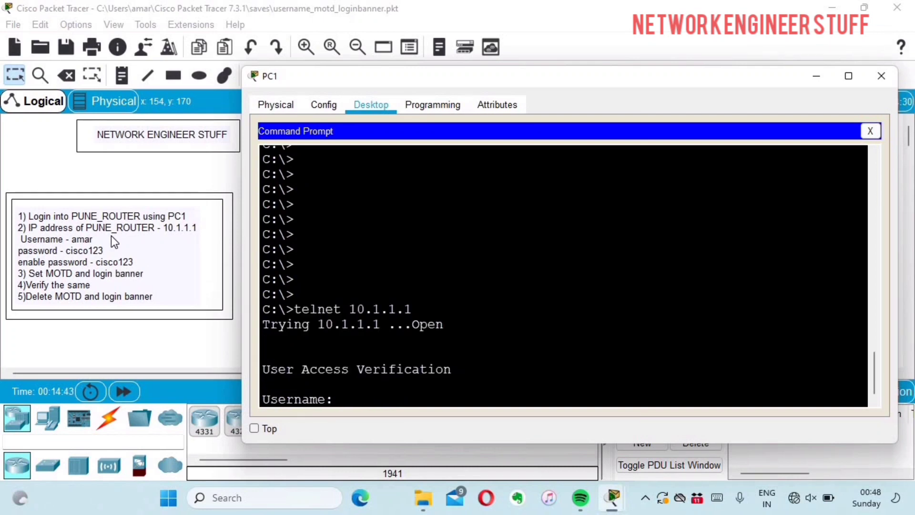
pyautogui.write('amar')
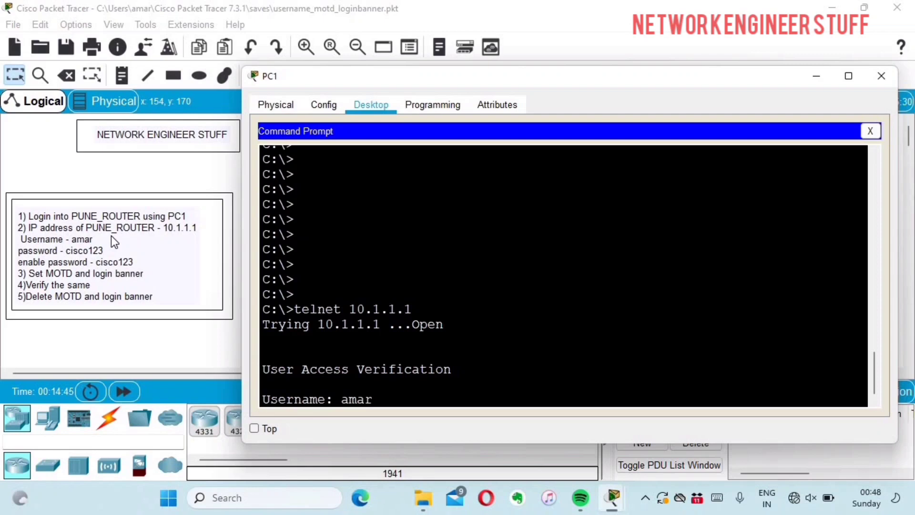
pyautogui.press('Return')
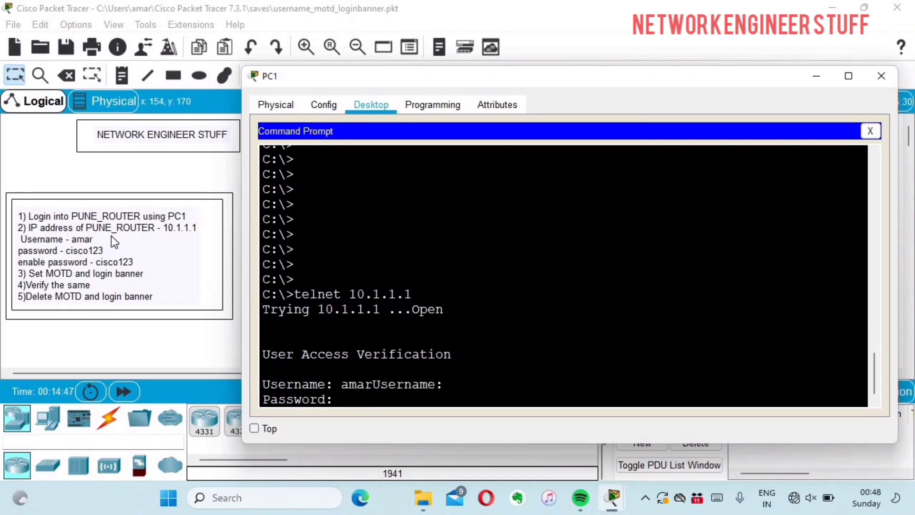
pyautogui.write('cisco123')
pyautogui.press('Return')
pyautogui.press('Return')
pyautogui.press('Return')
pyautogui.press('Return')
pyautogui.press('Return')
pyautogui.press('Return')
pyautogui.press('Return')
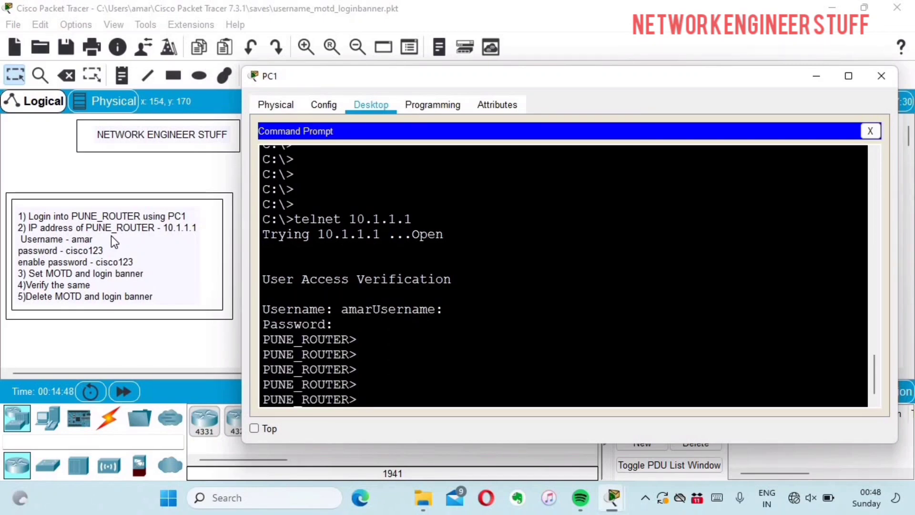
# Enter privileged EXEC mode with en and the enable password.
pyautogui.press('Return')
pyautogui.press('Return')
pyautogui.press('Return')
pyautogui.press('Return')
pyautogui.press('Return')
pyautogui.press('Return')
pyautogui.press('Return')
pyautogui.press('Return')
pyautogui.press('Return')
pyautogui.press('Return')
pyautogui.press('Return')
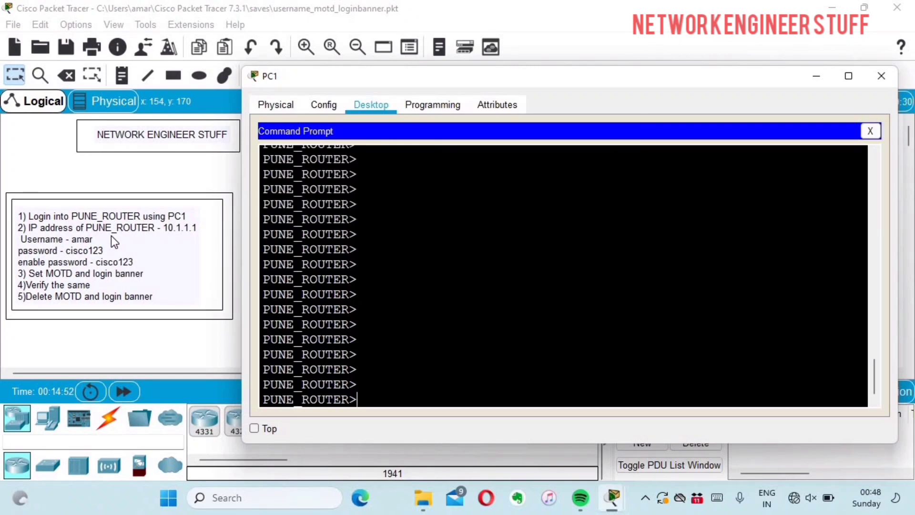
pyautogui.write('en')
pyautogui.press('Return')
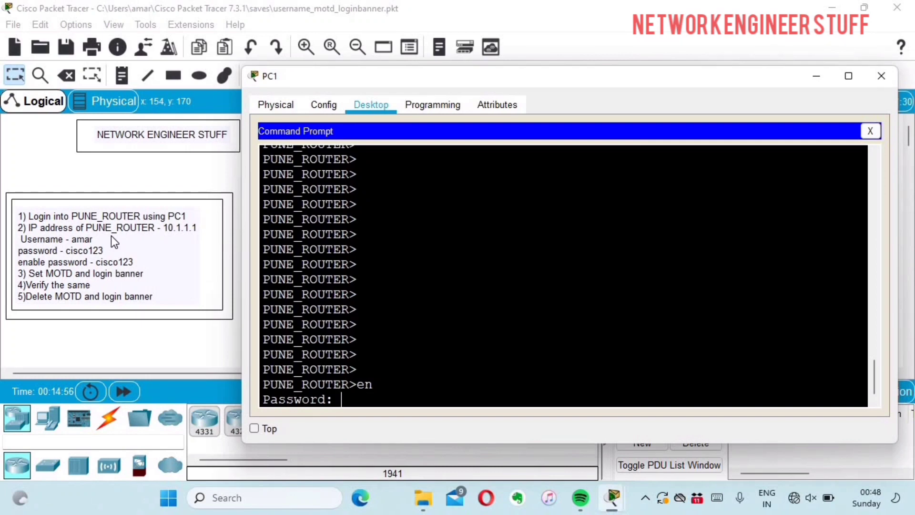
pyautogui.press('Return')
pyautogui.press('Return')
pyautogui.press('Return')
pyautogui.press('Return')
pyautogui.press('Return')
pyautogui.press('Return')
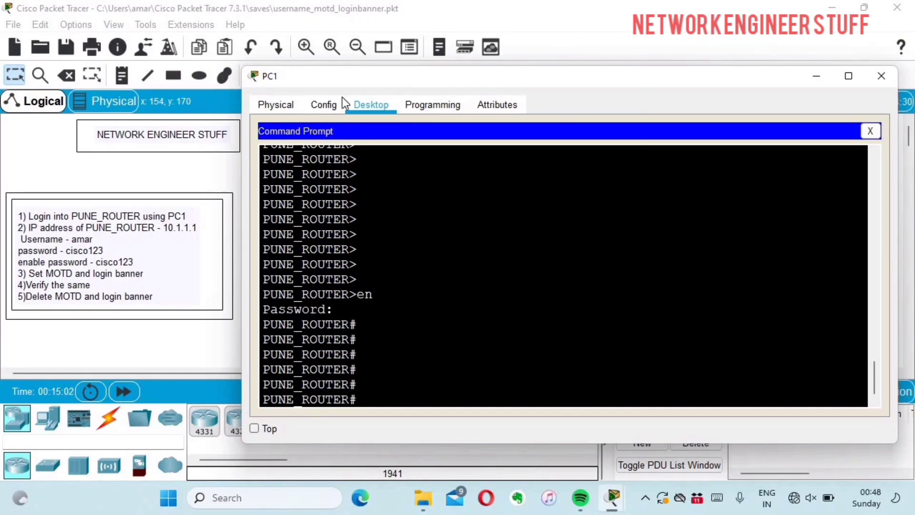
# Maximise PC1's window and enter global configuration mode with config t.
pyautogui.doubleClick(475, 77)
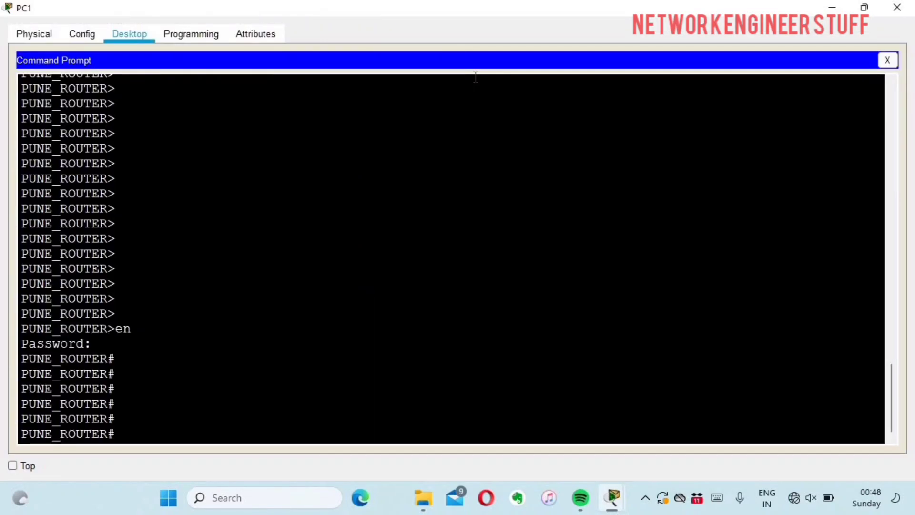
pyautogui.press('Return')
pyautogui.press('Return')
pyautogui.press('Return')
pyautogui.press('Return')
pyautogui.press('Return')
pyautogui.press('Return')
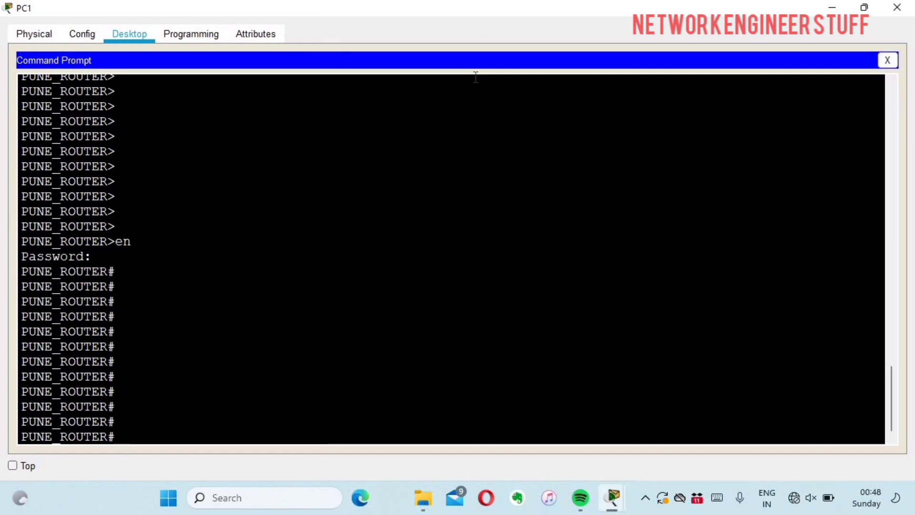
pyautogui.write('config')
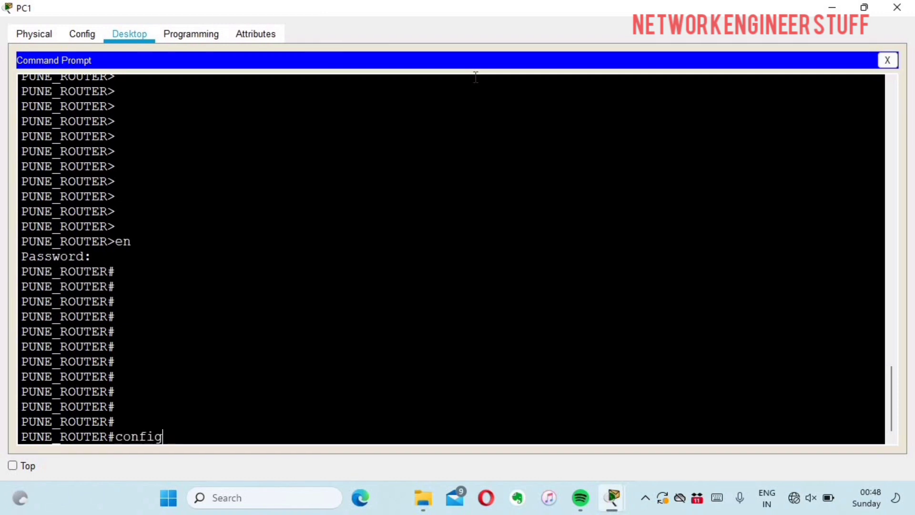
pyautogui.write(' t')
pyautogui.press('Return')
pyautogui.press('Return')
pyautogui.press('Return')
pyautogui.press('Return')
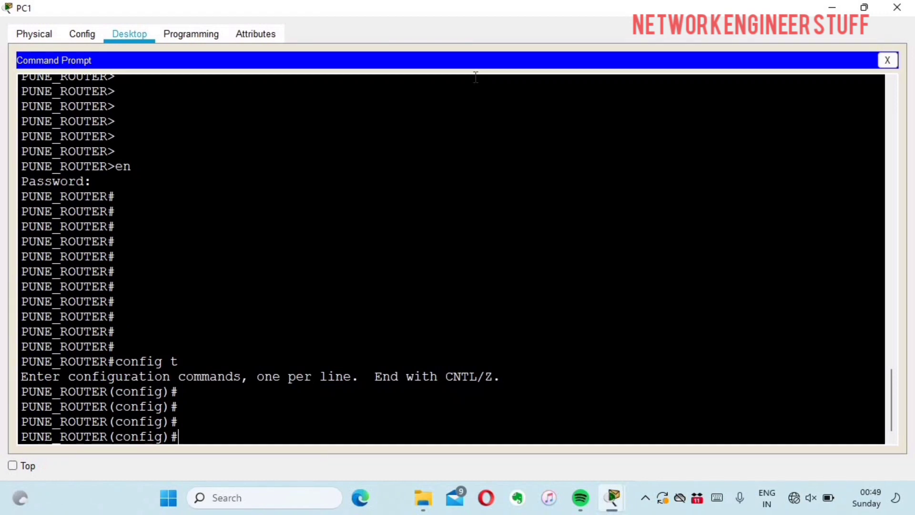
# List the available banner types with banner ?, noting login and motd.
pyautogui.write('bann')
pyautogui.press('Tab')
pyautogui.write('?')
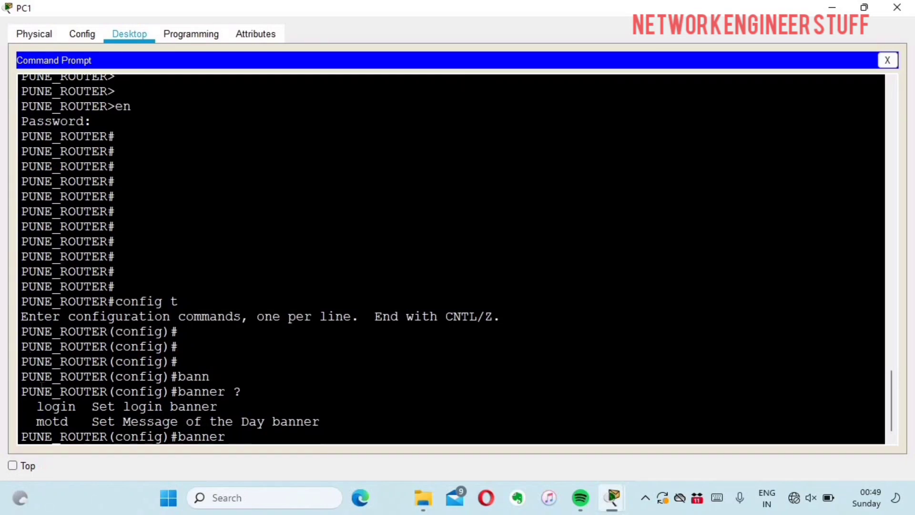
pyautogui.doubleClick(60, 406)
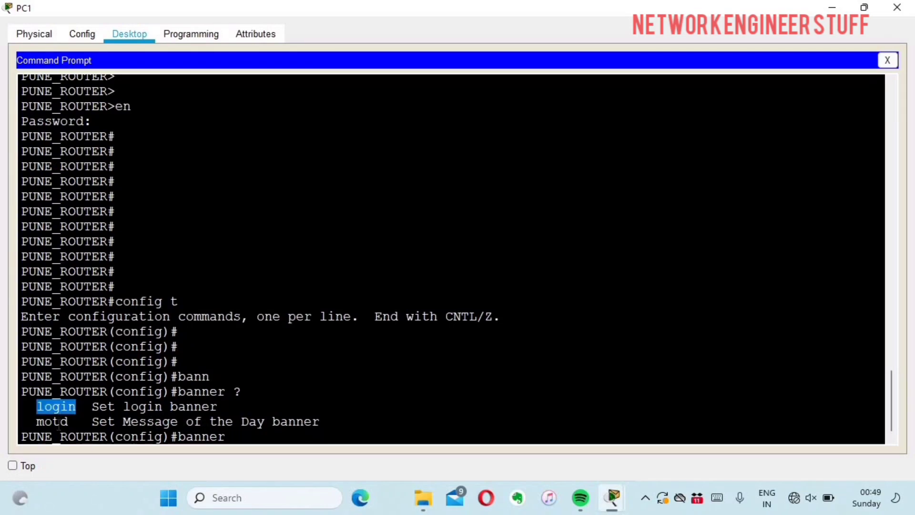
pyautogui.doubleClick(67, 421)
pyautogui.click(206, 393)
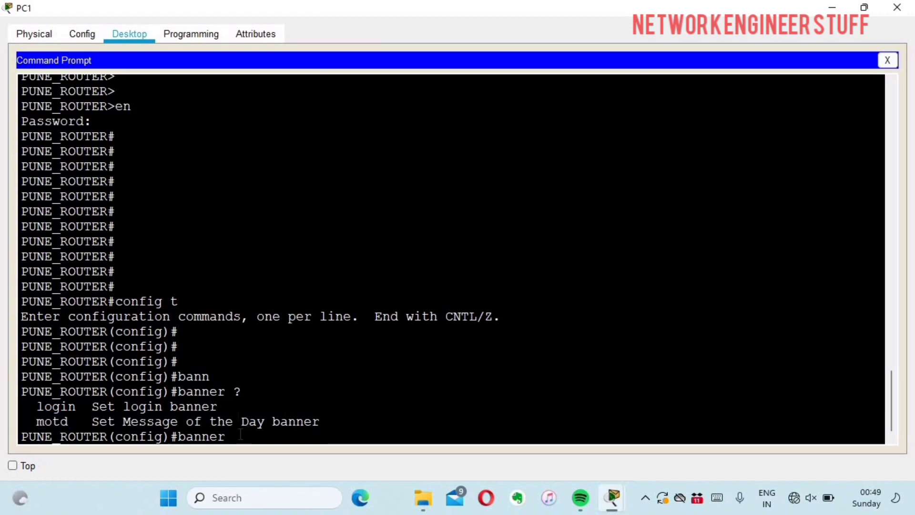
# Check the banner motd ? syntax, noting the delimiter character around the banner text.
pyautogui.write('motd ?')
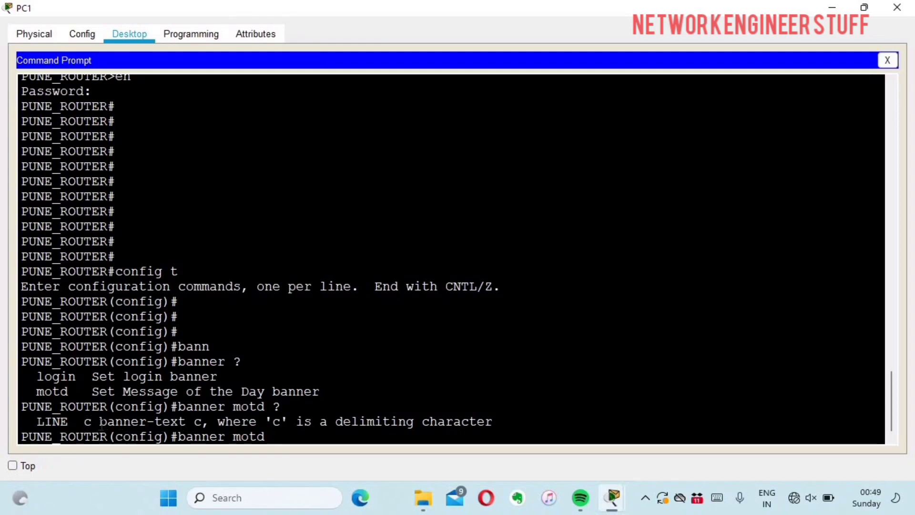
pyautogui.moveTo(99, 422); pyautogui.dragTo(187, 424)
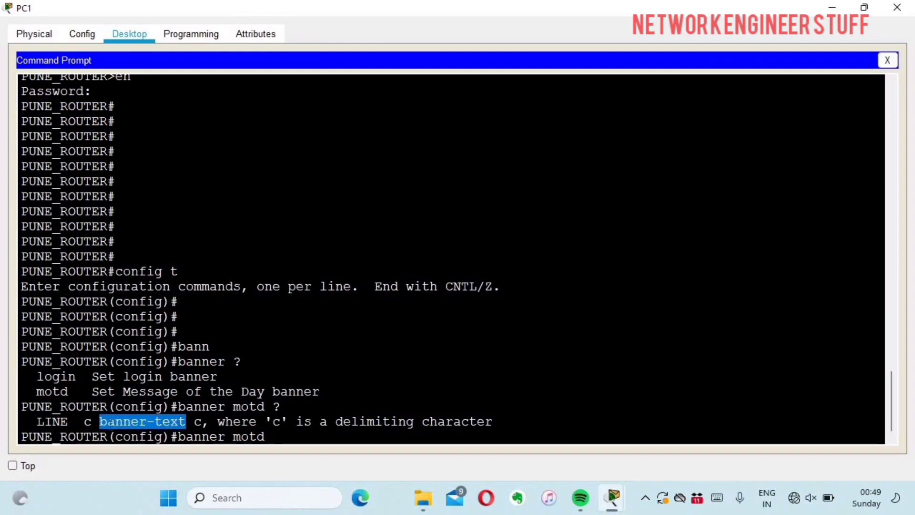
pyautogui.doubleClick(88, 423)
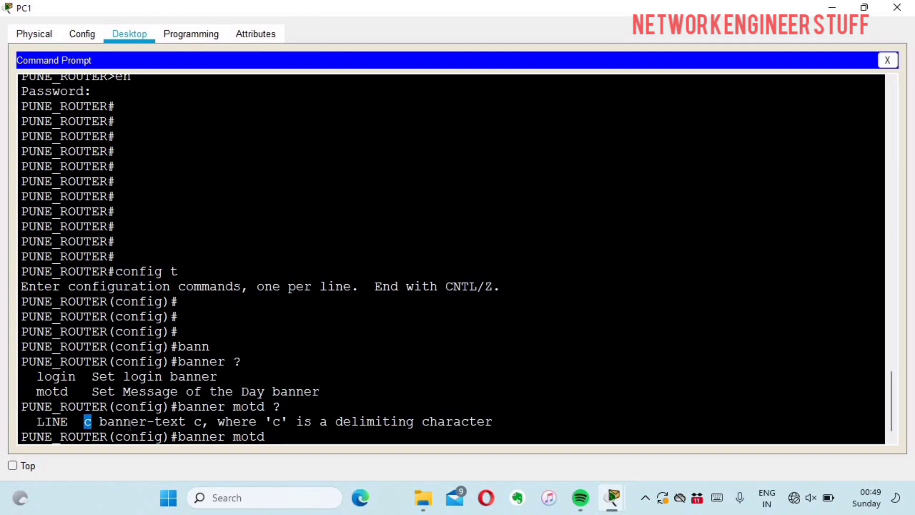
pyautogui.doubleClick(198, 422)
pyautogui.click(300, 437)
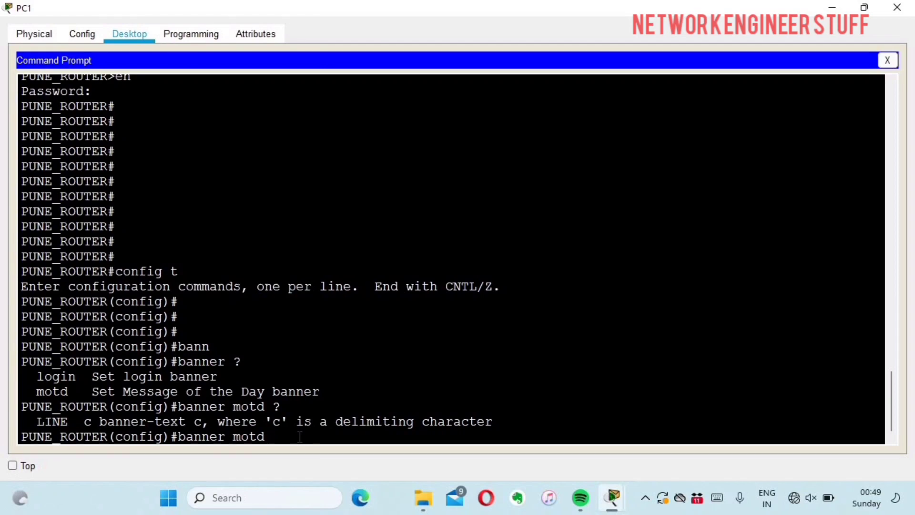
# Set the MOTD banner to 'WELCOME TO NETWORK ENGINEER STUFF' using # as the delimiter.
pyautogui.write('#')
pyautogui.press('Return')
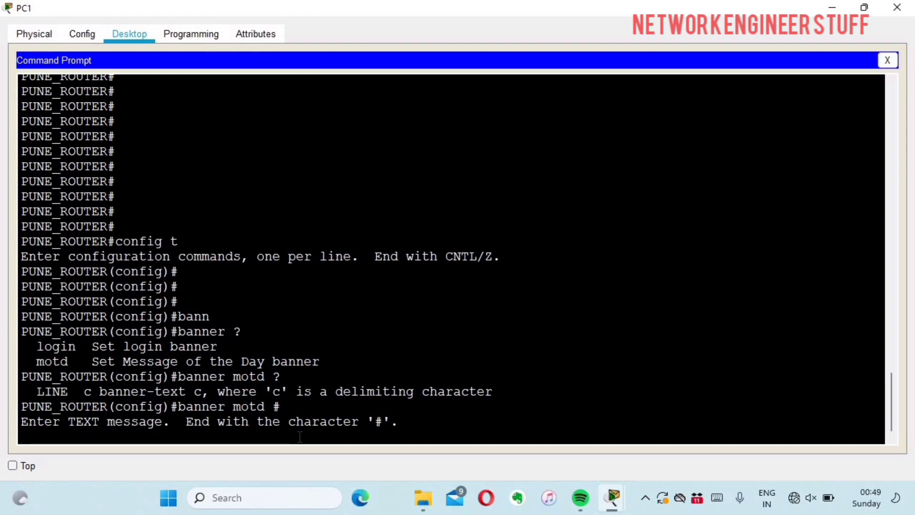
pyautogui.press('capslock')
pyautogui.write('WELC')
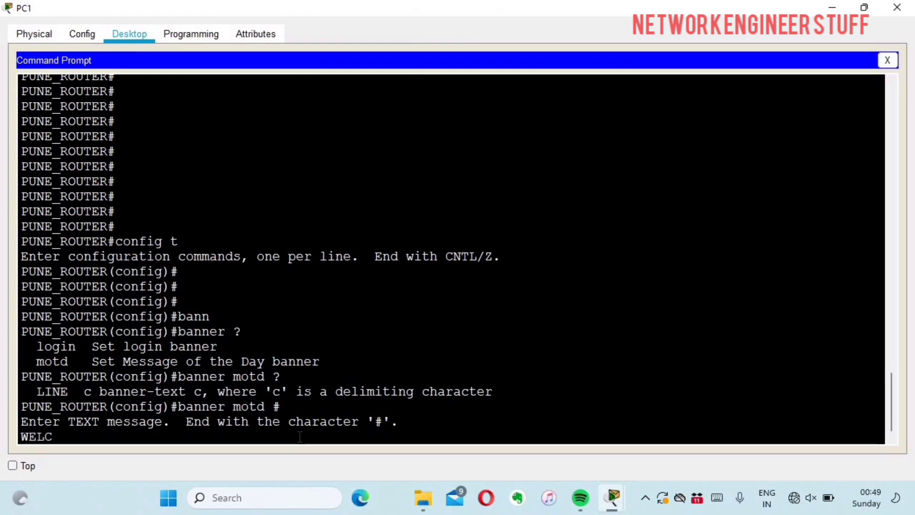
pyautogui.write('OME TO NE')
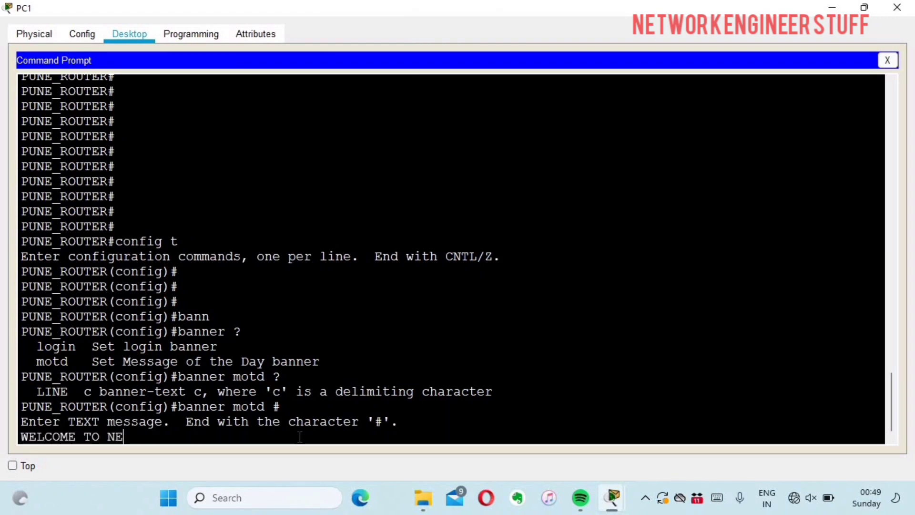
pyautogui.write('TWORK ENGINEE')
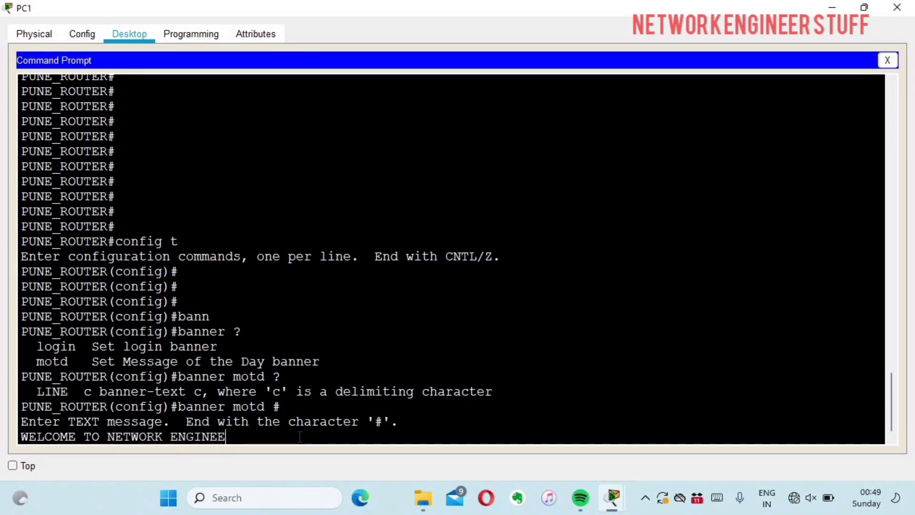
pyautogui.write('R STUFF#')
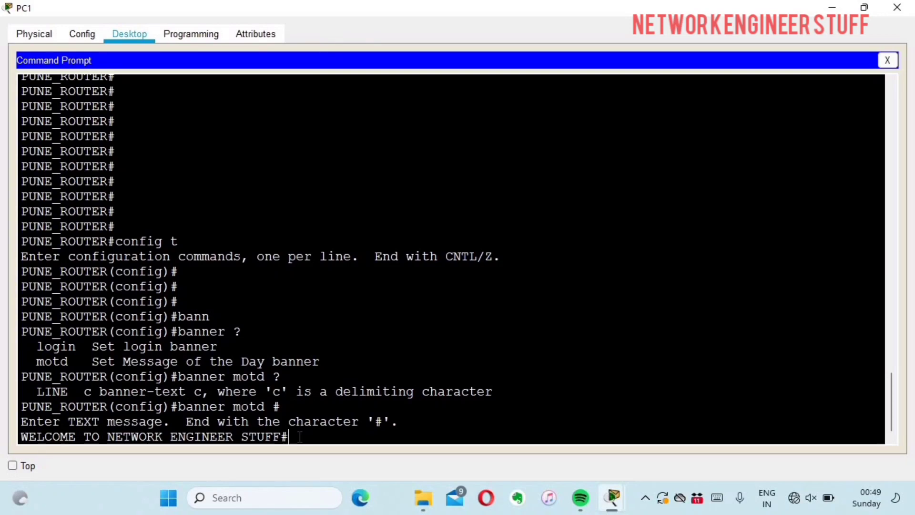
pyautogui.press('Left')
pyautogui.press('Return')
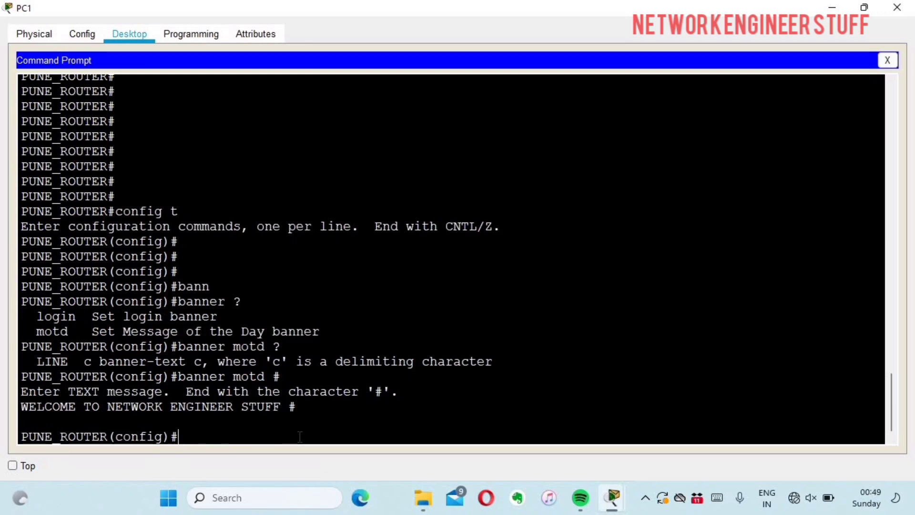
pyautogui.press('capslock')
pyautogui.press('capslock')
pyautogui.press('capslock')
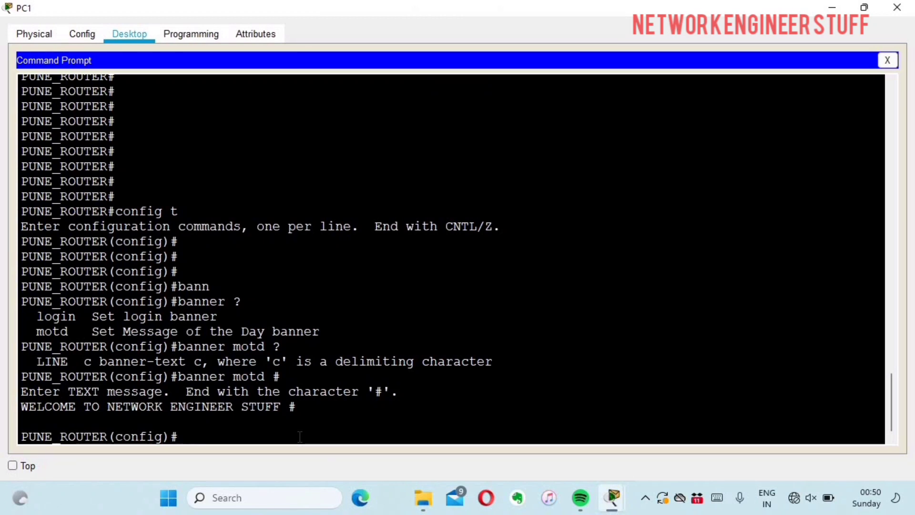
# Start a banner login command with # as the delimiter after checking its help.
pyautogui.write('a')
pyautogui.press('BackSpace')
pyautogui.write('banner ')
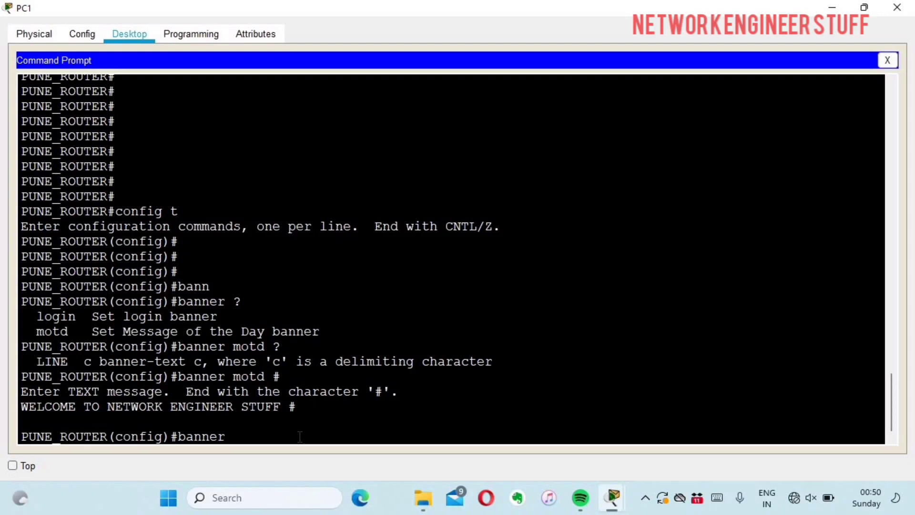
pyautogui.write('log')
pyautogui.press('Tab')
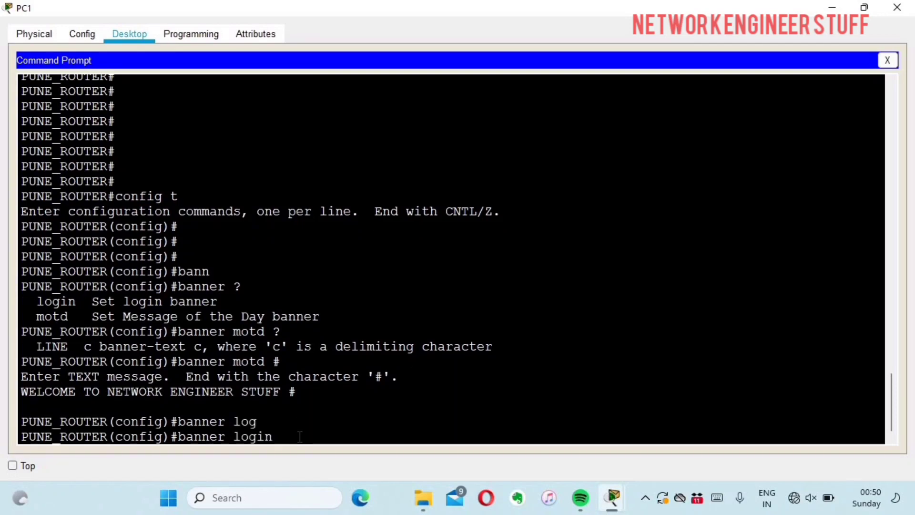
pyautogui.write('?')
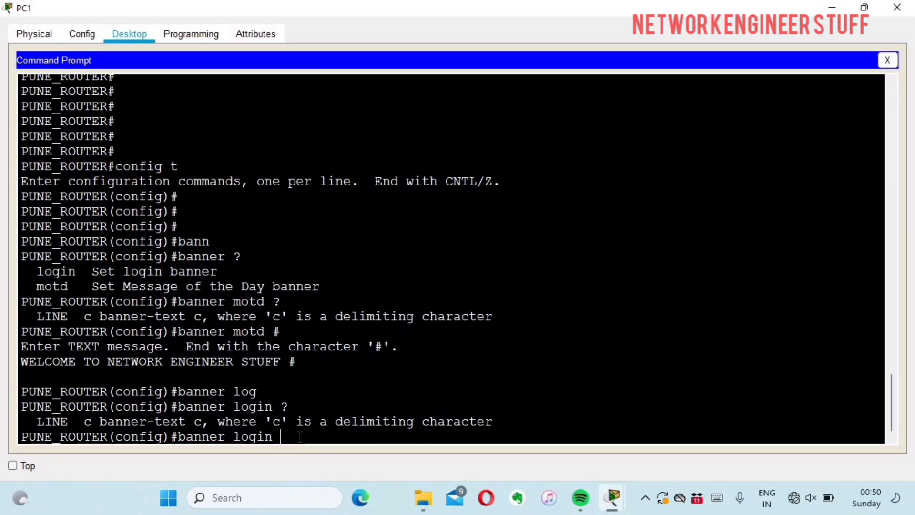
pyautogui.write('#')
pyautogui.press('Return')
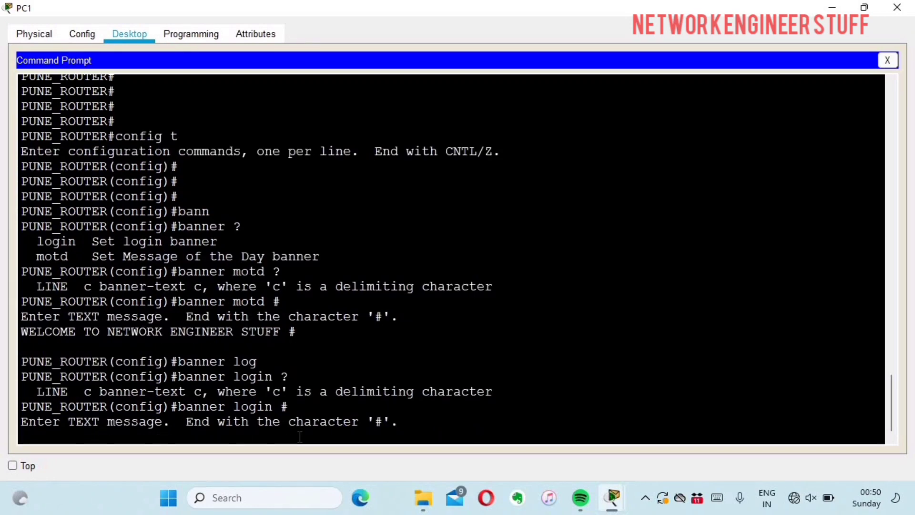
# Enter the login banner text 'Authorized members are allowed' and close it with #.
pyautogui.press('capslock')
pyautogui.write('A')
pyautogui.press('capslock')
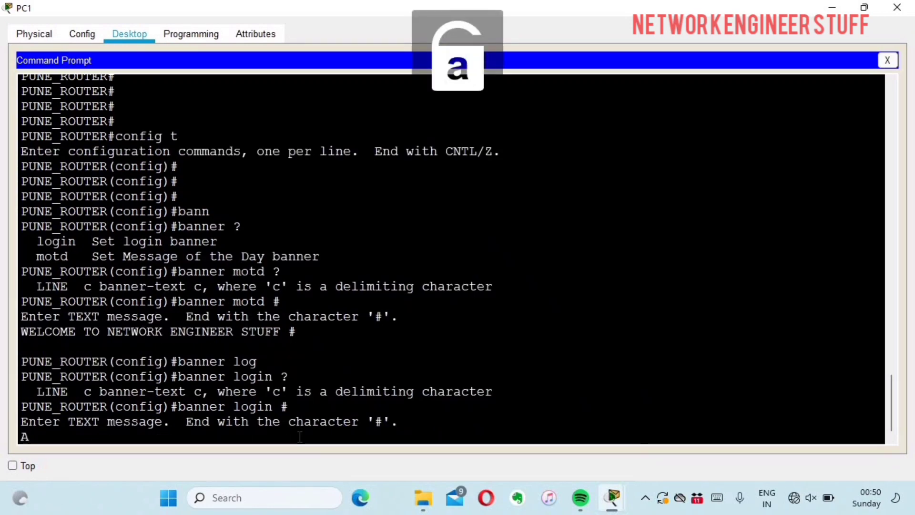
pyautogui.write('uthori')
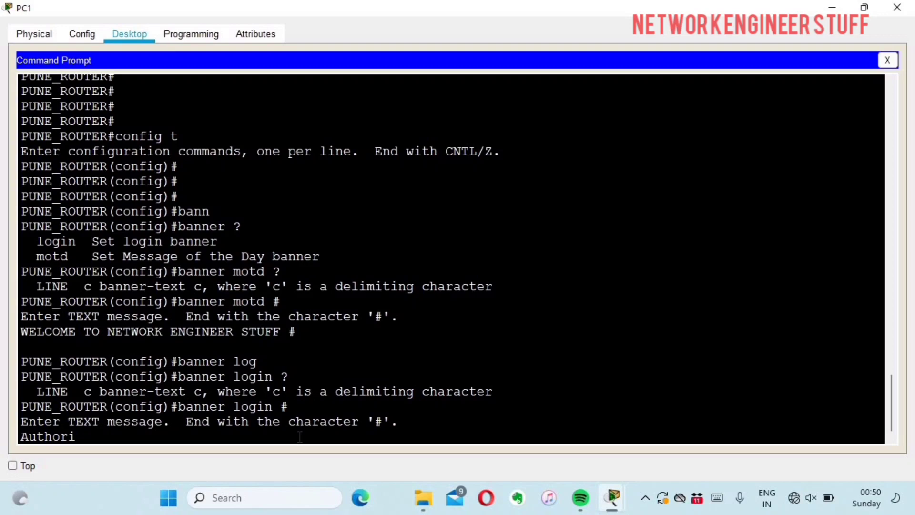
pyautogui.write('zed member')
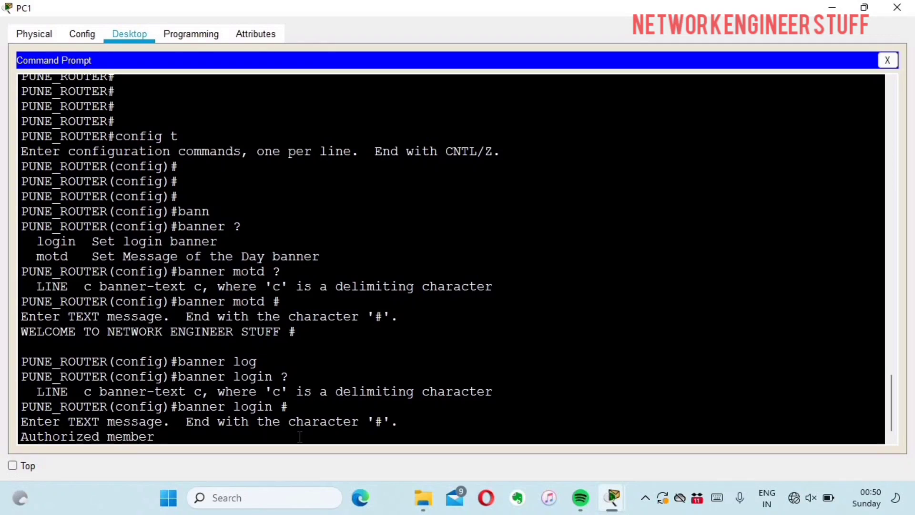
pyautogui.write('s are allowed')
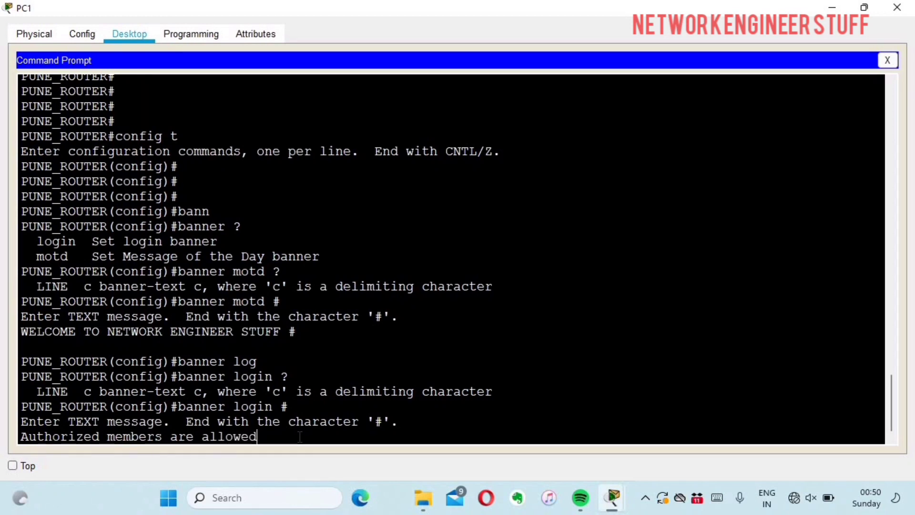
pyautogui.write('#')
pyautogui.press('Return')
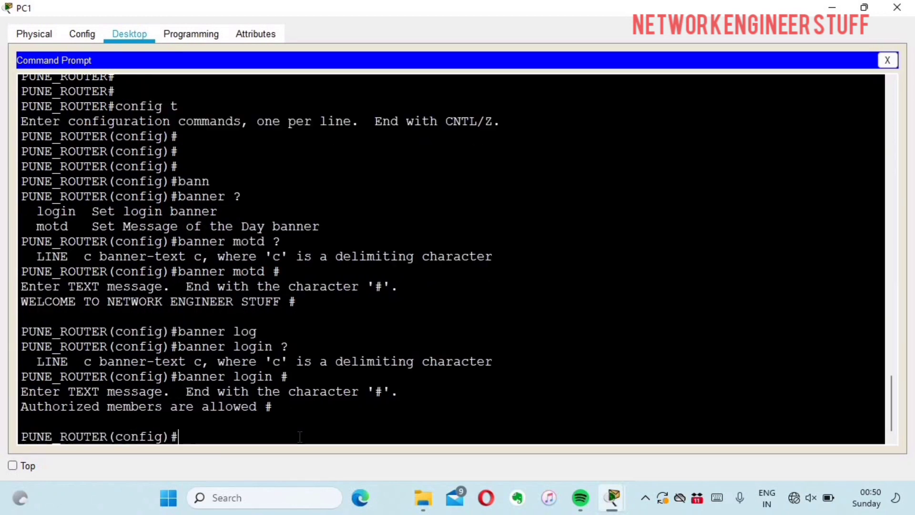
pyautogui.press('Return')
pyautogui.press('Return')
pyautogui.press('Return')
pyautogui.write('exit')
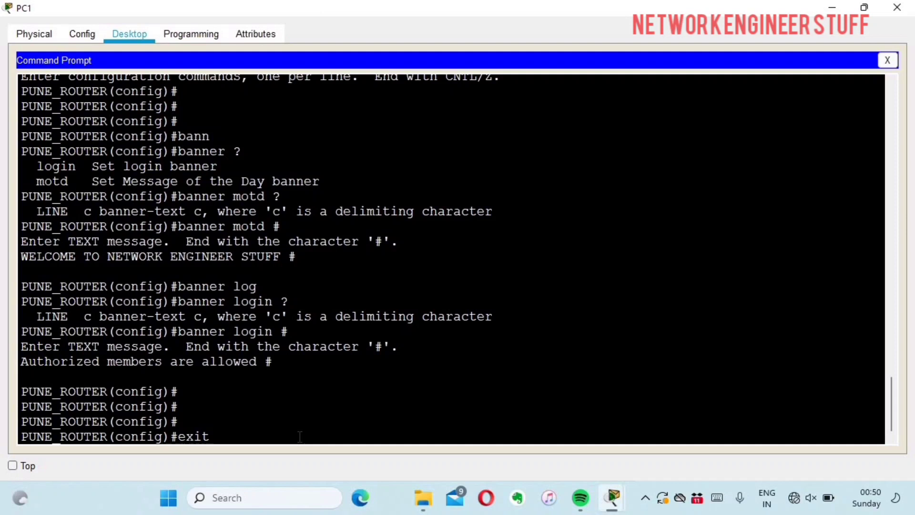
# Close the telnet session and telnet to 10.1.1.1 again from PC1.
pyautogui.press('Return')
pyautogui.write('exit')
pyautogui.press('Return')
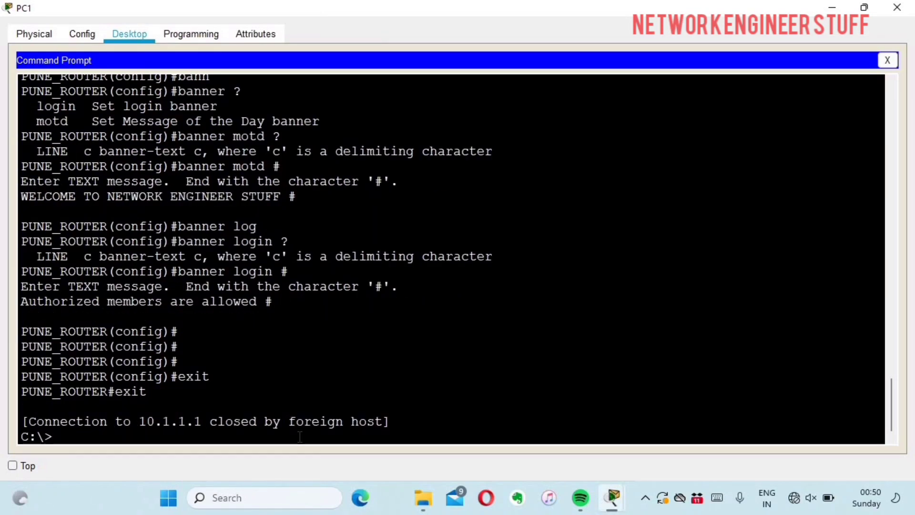
pyautogui.press('Return')
pyautogui.press('Return')
pyautogui.press('Return')
pyautogui.press('Return')
pyautogui.write('telnet')
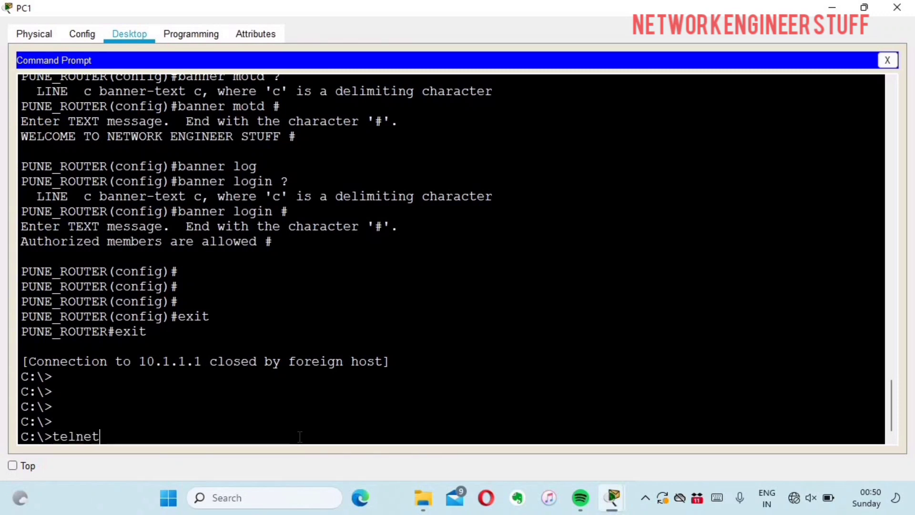
pyautogui.write(' 10.1.1.1')
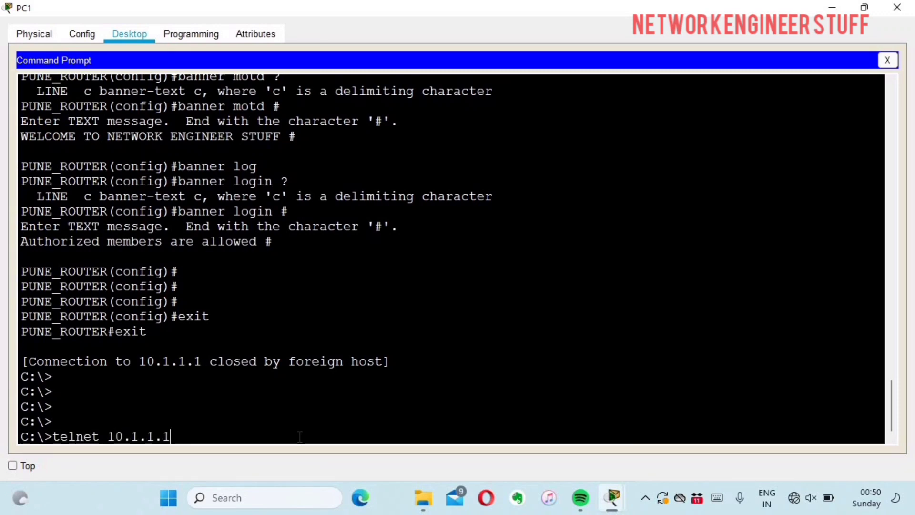
pyautogui.press('Return')
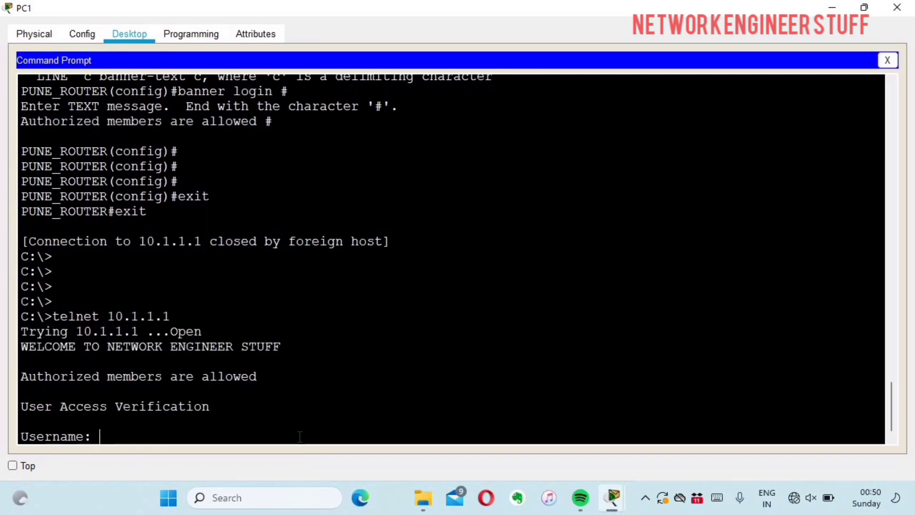
# Highlight the MOTD and login banners shown before the Username prompt.
pyautogui.moveTo(59, 316); pyautogui.dragTo(178, 346)
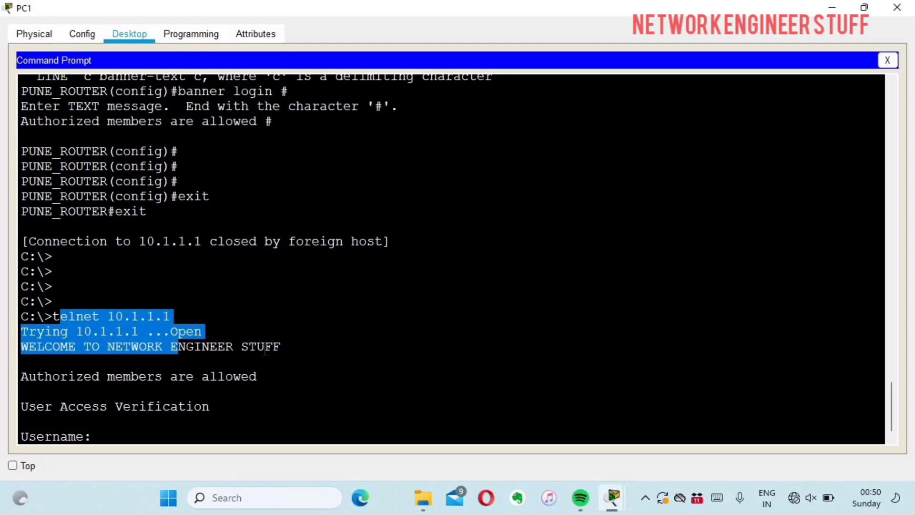
pyautogui.moveTo(265, 351); pyautogui.dragTo(267, 347)
pyautogui.click(288, 347)
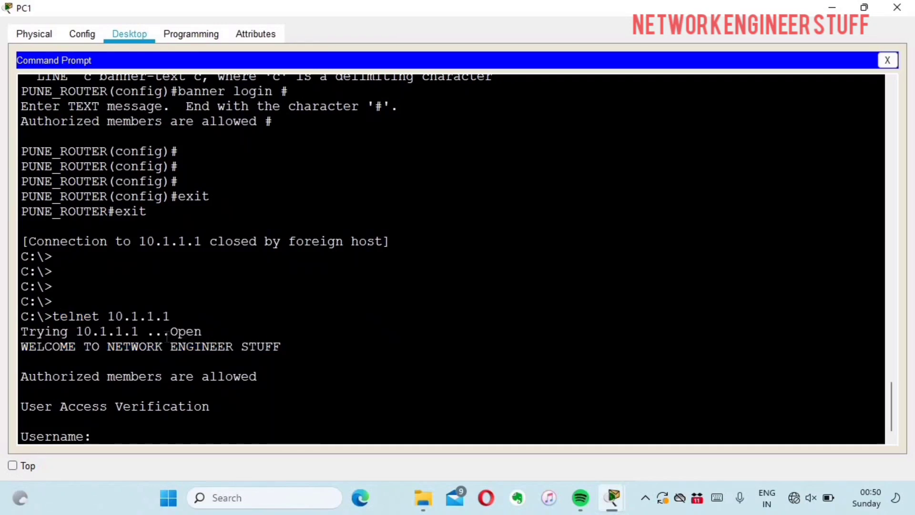
pyautogui.moveTo(167, 335); pyautogui.dragTo(202, 332)
pyautogui.moveTo(288, 346); pyautogui.dragTo(21, 347)
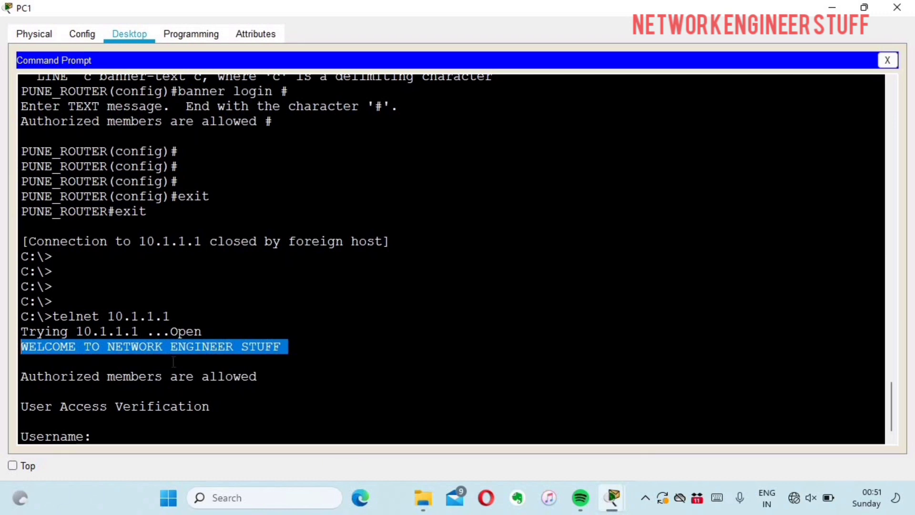
pyautogui.moveTo(261, 377); pyautogui.dragTo(37, 377)
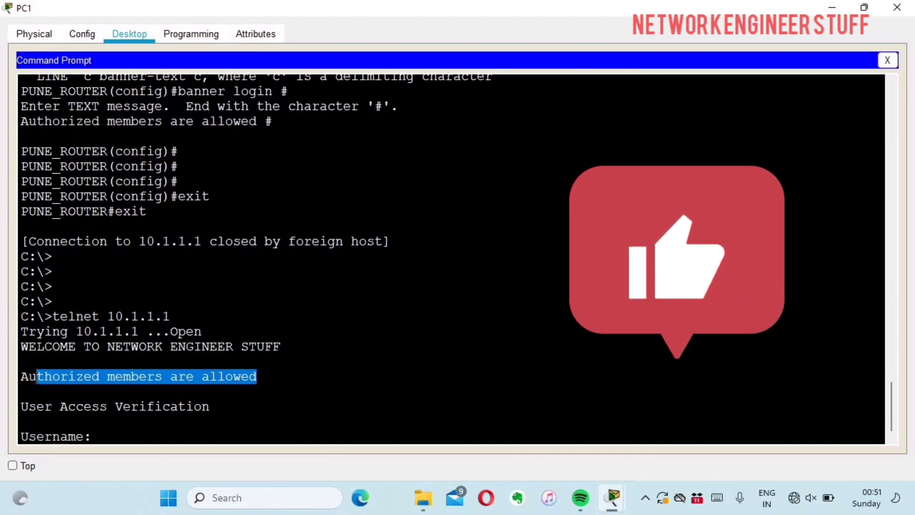
# Log back in with the username, password and enable password to reach PUNE_ROUTER#.
pyautogui.click(227, 401)
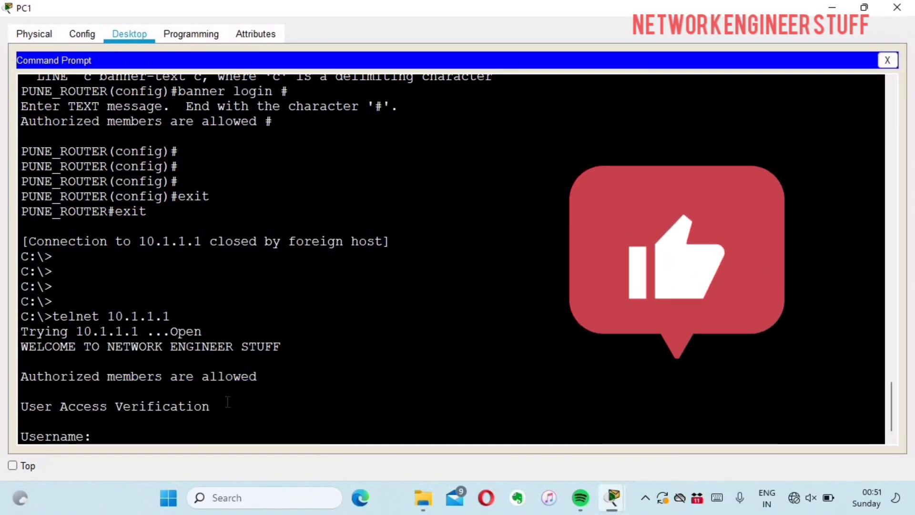
pyautogui.write('amar')
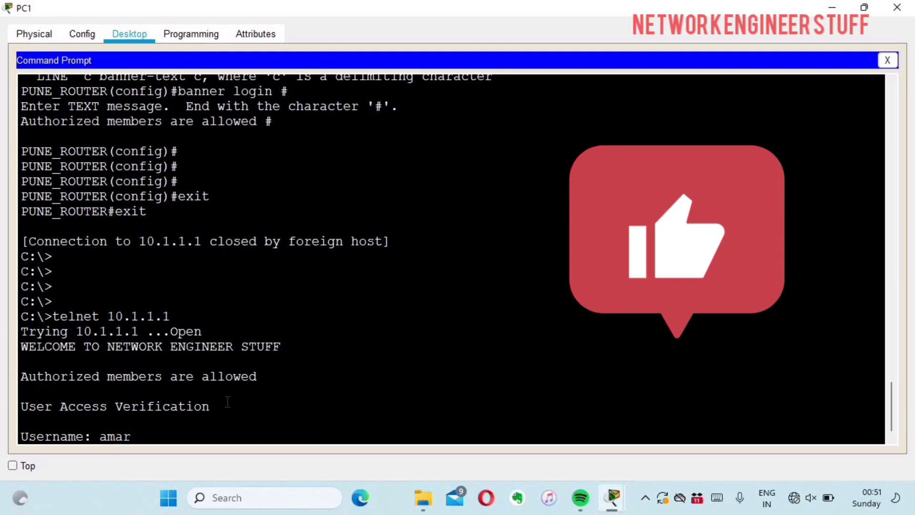
pyautogui.press('Return')
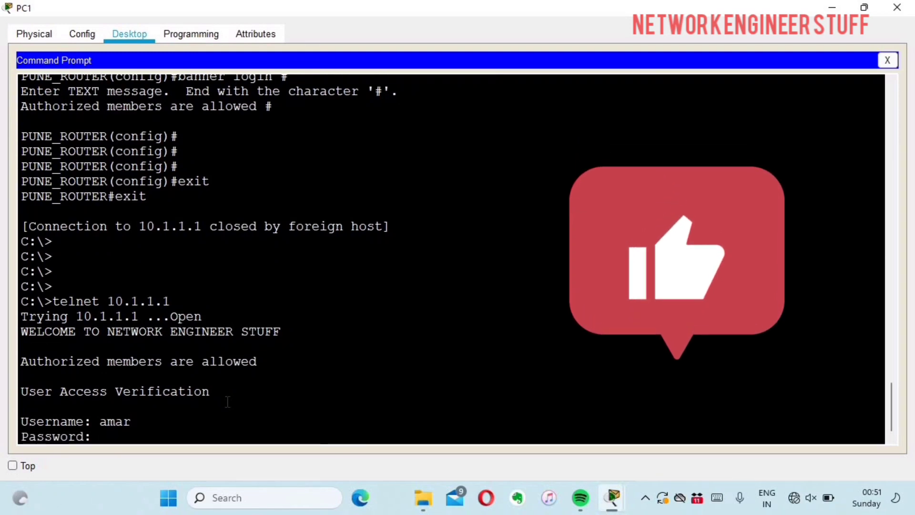
pyautogui.press('Return')
pyautogui.press('Return')
pyautogui.press('Return')
pyautogui.press('Return')
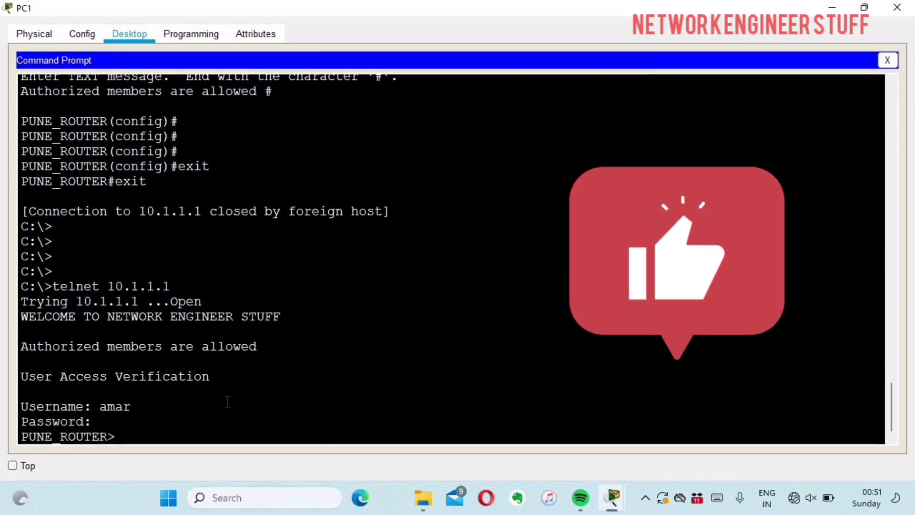
pyautogui.write('en')
pyautogui.press('Return')
pyautogui.press('Return')
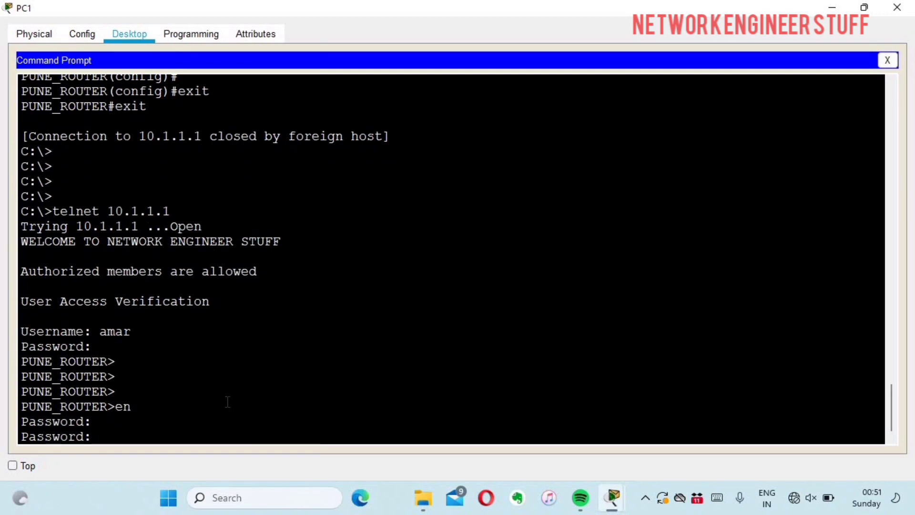
pyautogui.press('Return')
pyautogui.press('Return')
pyautogui.press('Return')
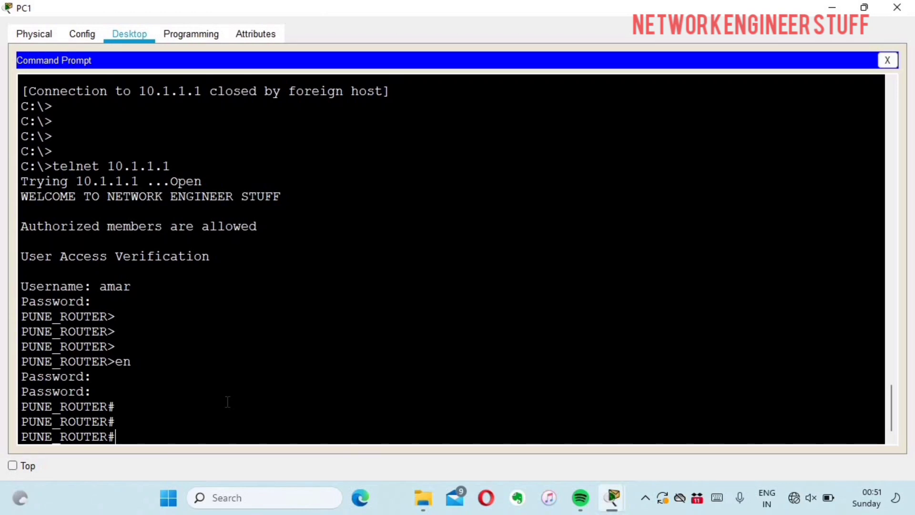
# Enter config mode and remove the MOTD banner with no banner motd.
pyautogui.write('config t')
pyautogui.press('Return')
pyautogui.press('Return')
pyautogui.press('Return')
pyautogui.write('no')
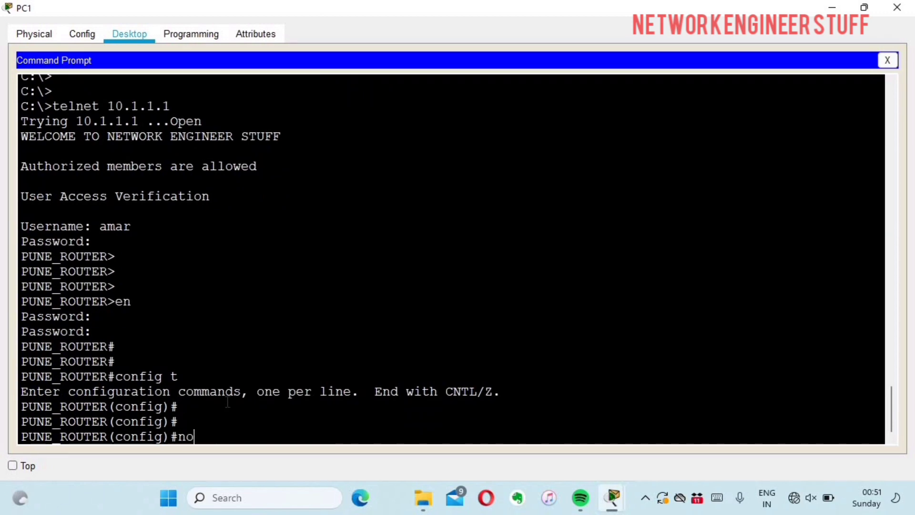
pyautogui.write(' bann')
pyautogui.press('Tab')
pyautogui.write('motd')
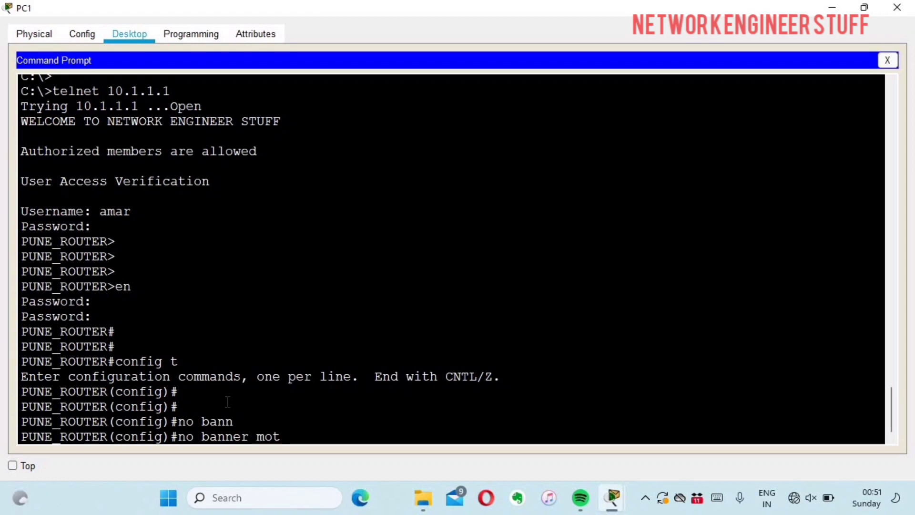
pyautogui.press('Return')
# Remove the login banner with no banner login, then exit config mode and telnet.
pyautogui.write('no ba')
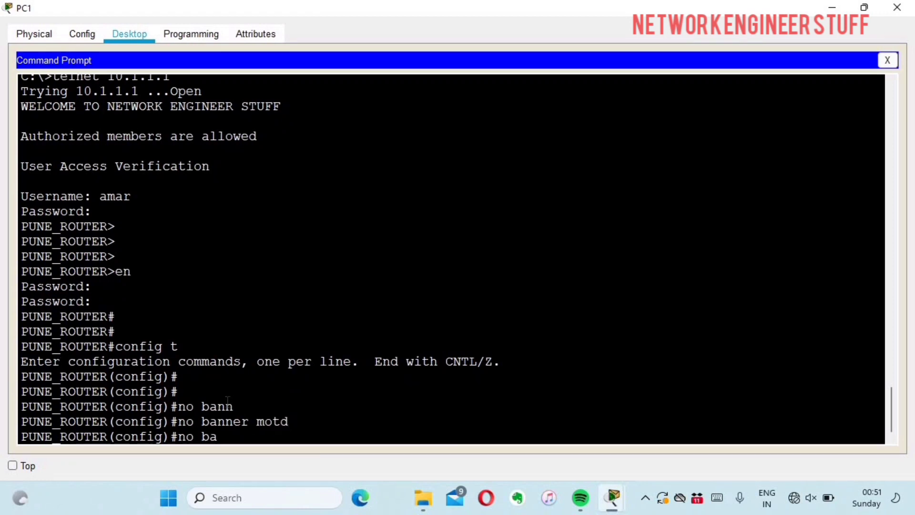
pyautogui.write('nner logi')
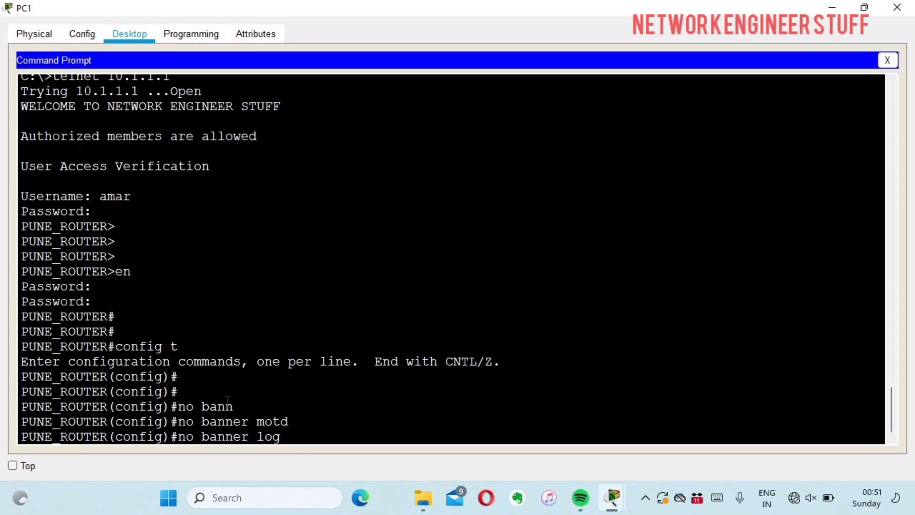
pyautogui.press('Tab')
pyautogui.press('Return')
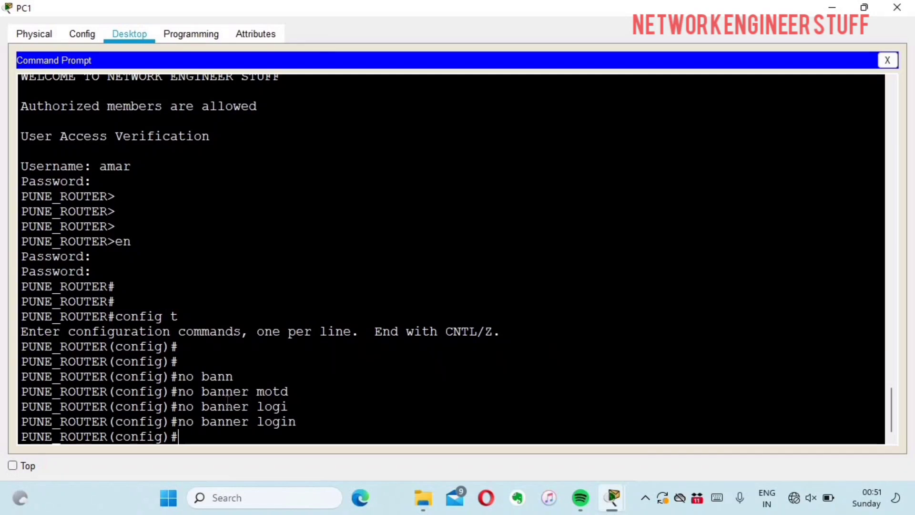
pyautogui.hotkey('ctrl', 'z')
pyautogui.press('Return')
pyautogui.press('Return')
pyautogui.write('exi')
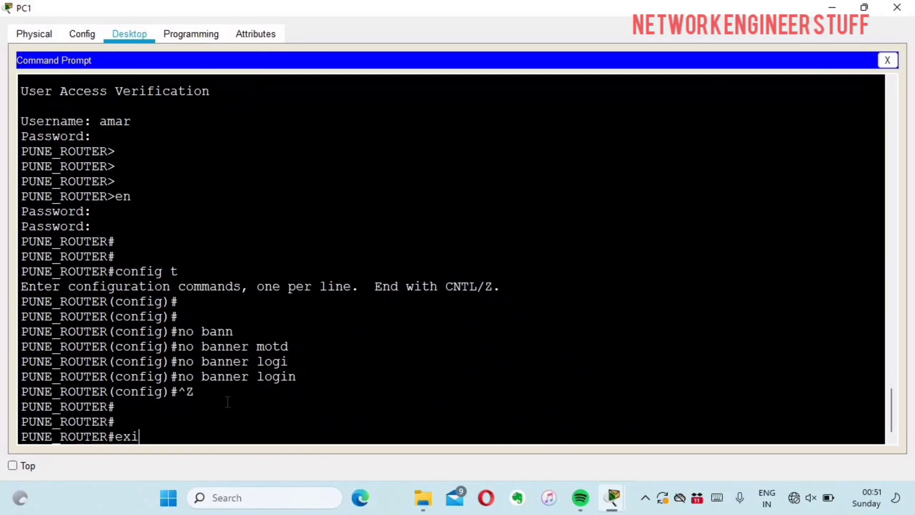
pyautogui.write('t')
pyautogui.press('Return')
pyautogui.press('Return')
# Telnet to 10.1.1.1 again and confirm only User Access Verification appears, with no banners.
pyautogui.write('e')
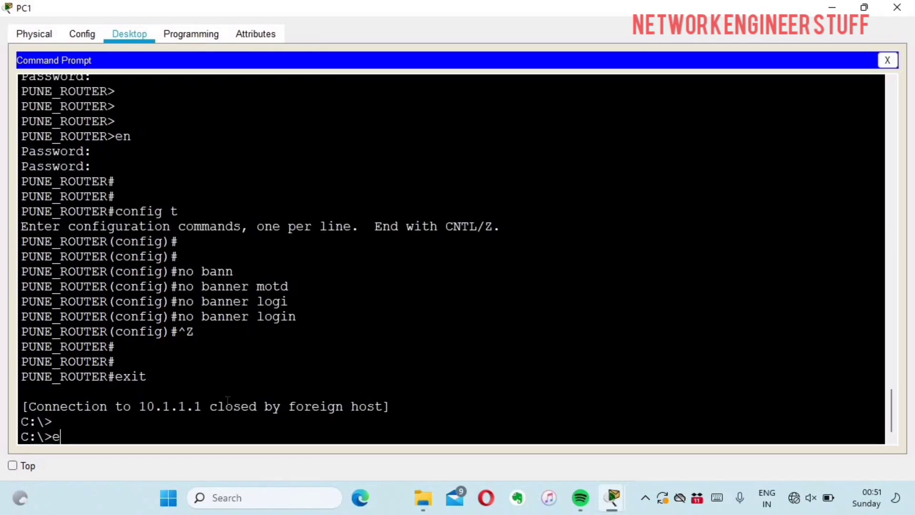
pyautogui.press('Up')
pyautogui.press('Return')
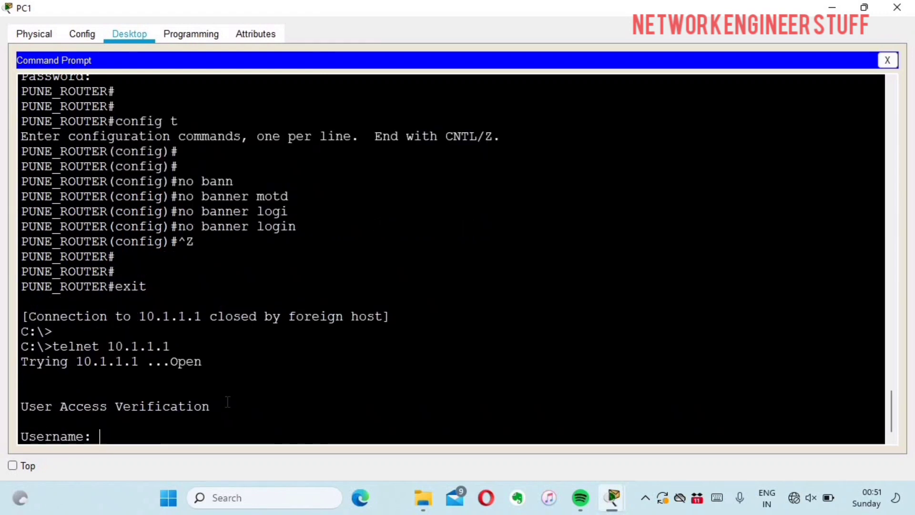
pyautogui.moveTo(228, 401); pyautogui.dragTo(29, 347)
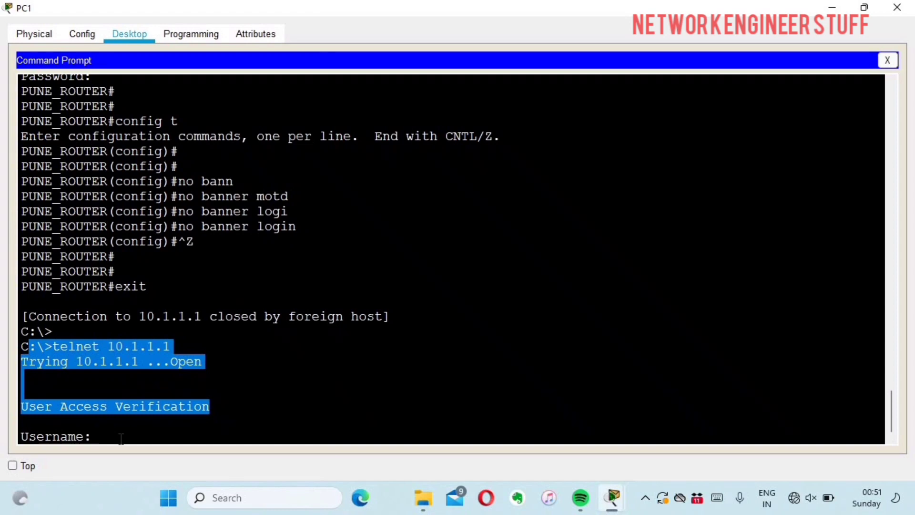
pyautogui.click(121, 438)
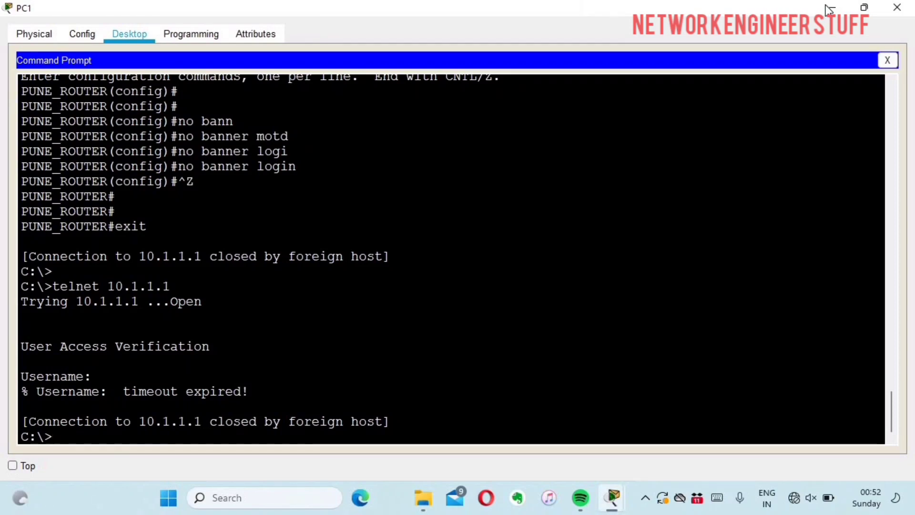
# Restore down and minimise the PC1 window to reveal the logical topology.
pyautogui.press('super+Down')
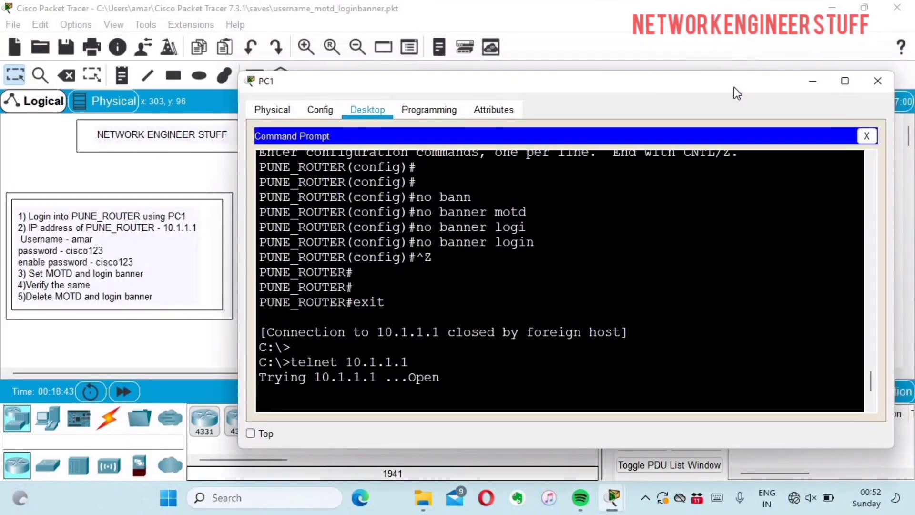
pyautogui.click(815, 86)
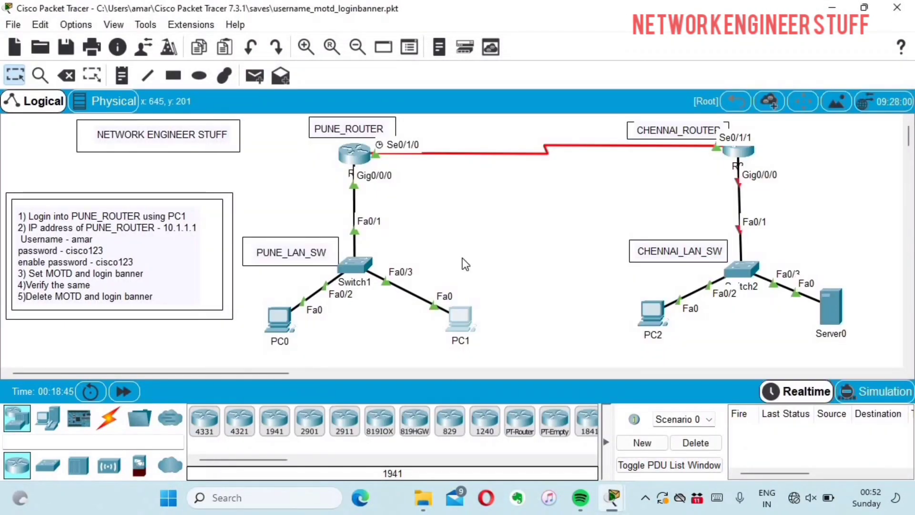